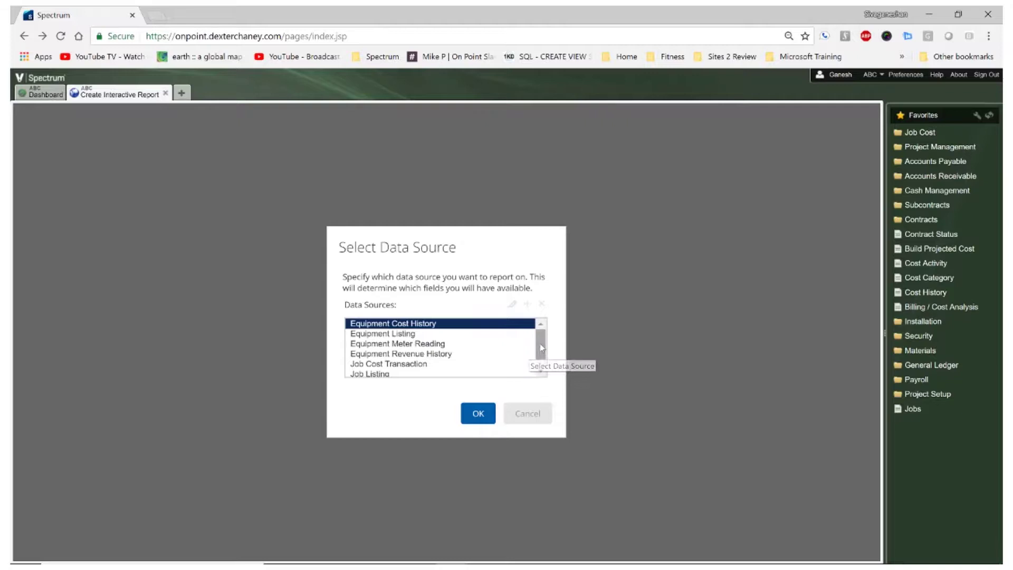
Pick Job Cost Transaction from the data sources list and confirm to open the editor
drag(540, 341, 539, 362)
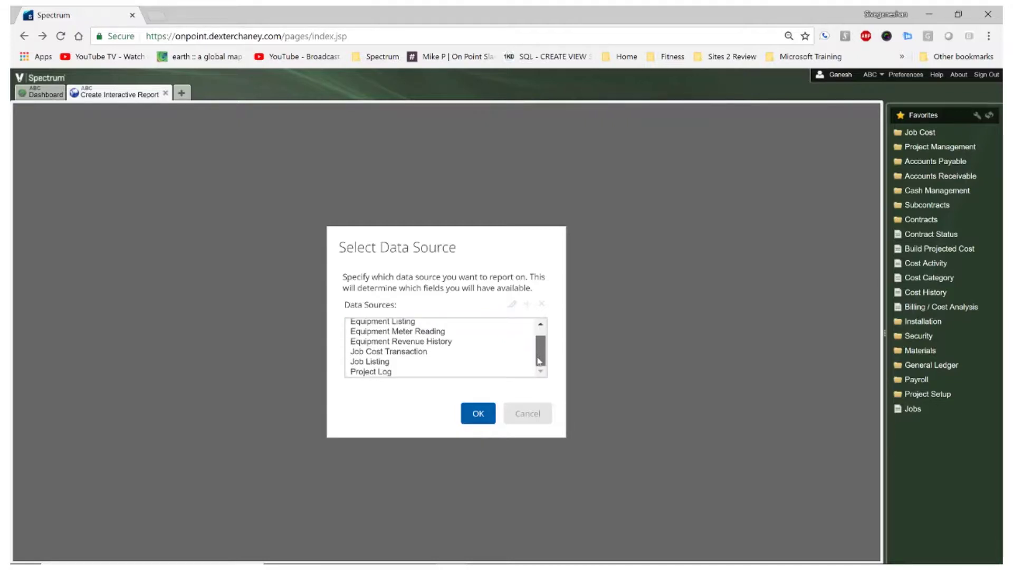
click(391, 353)
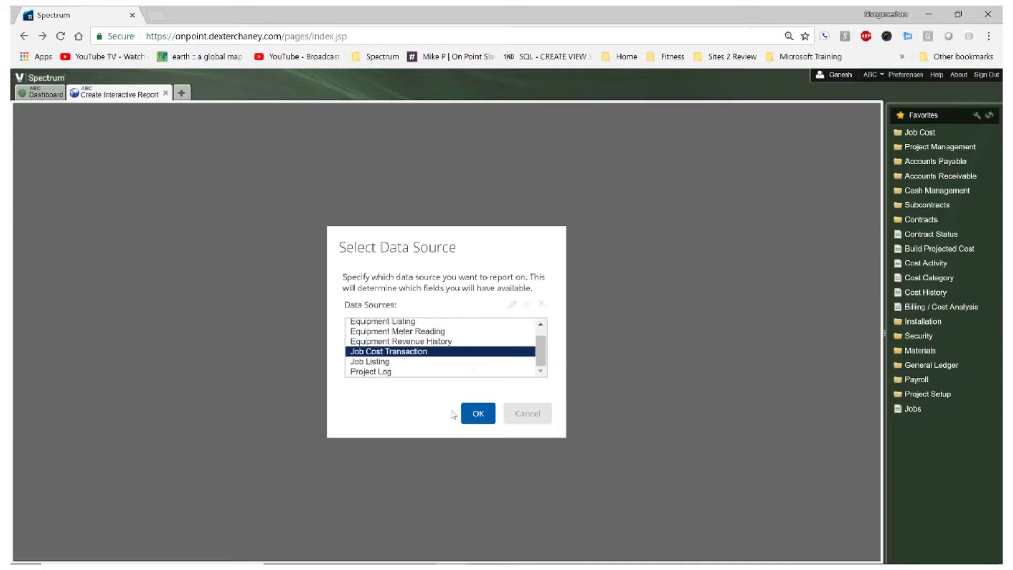
click(477, 416)
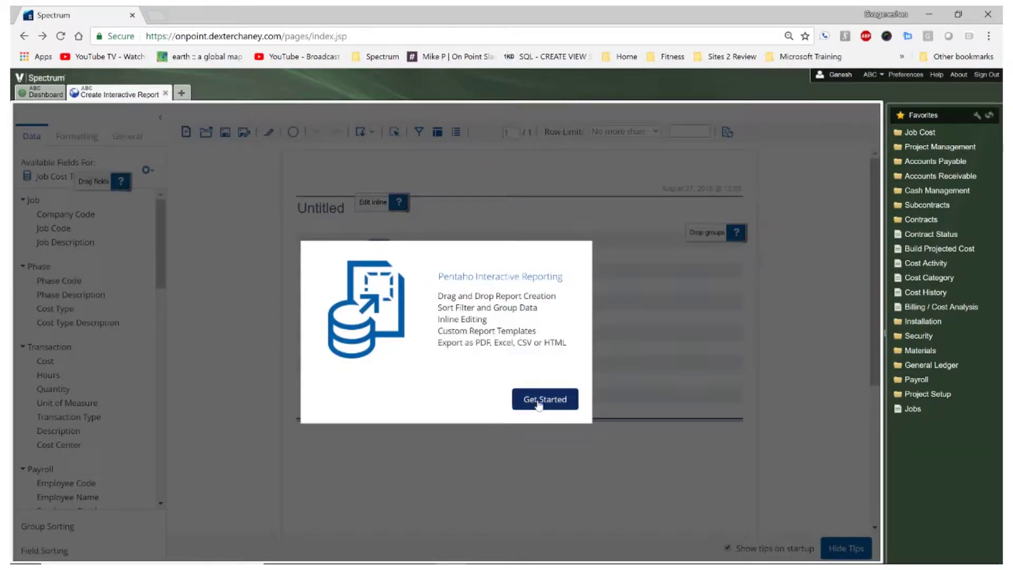
Dismiss the introductory tips and hide the onscreen help
click(538, 400)
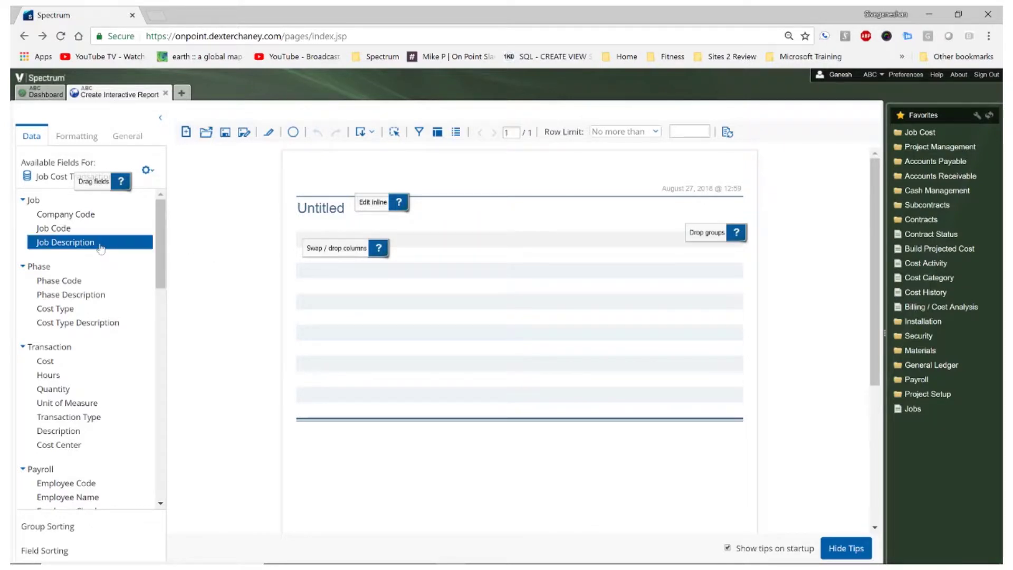
click(66, 214)
click(80, 229)
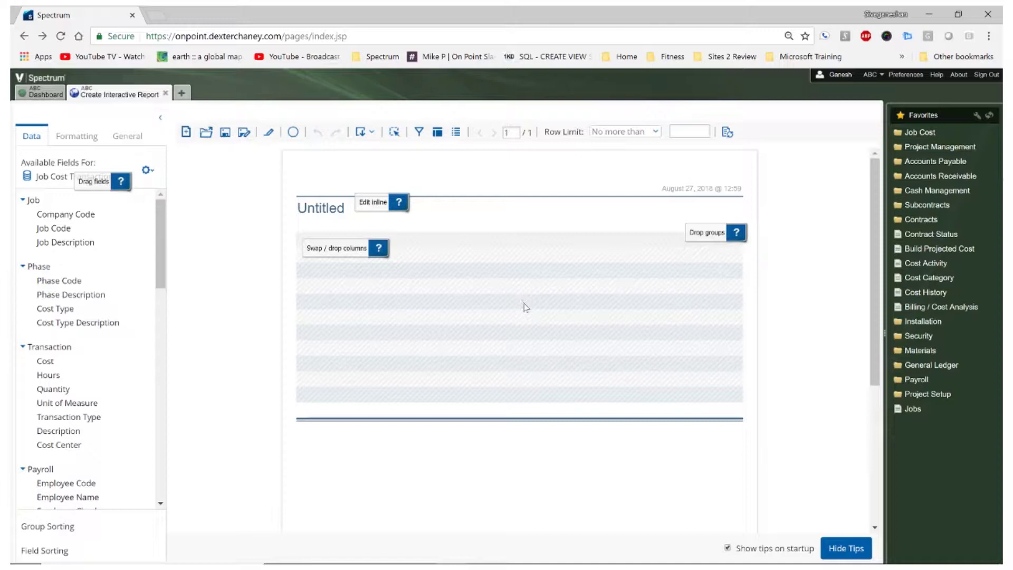
click(846, 548)
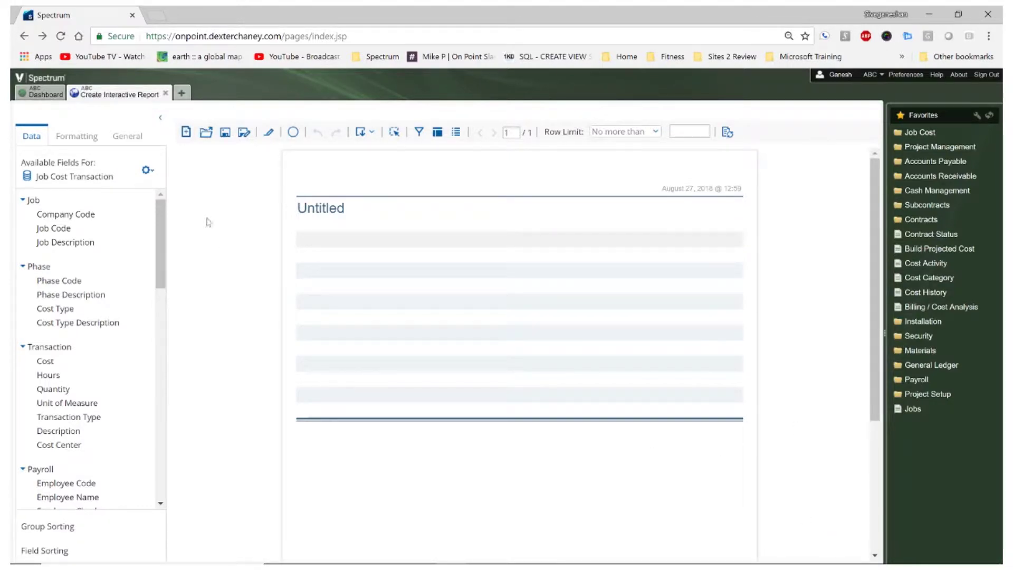
Add Company Code, Job Code and Job Description as report columns, then begin placing Phase Code
click(140, 228)
click(138, 308)
click(105, 230)
click(88, 216)
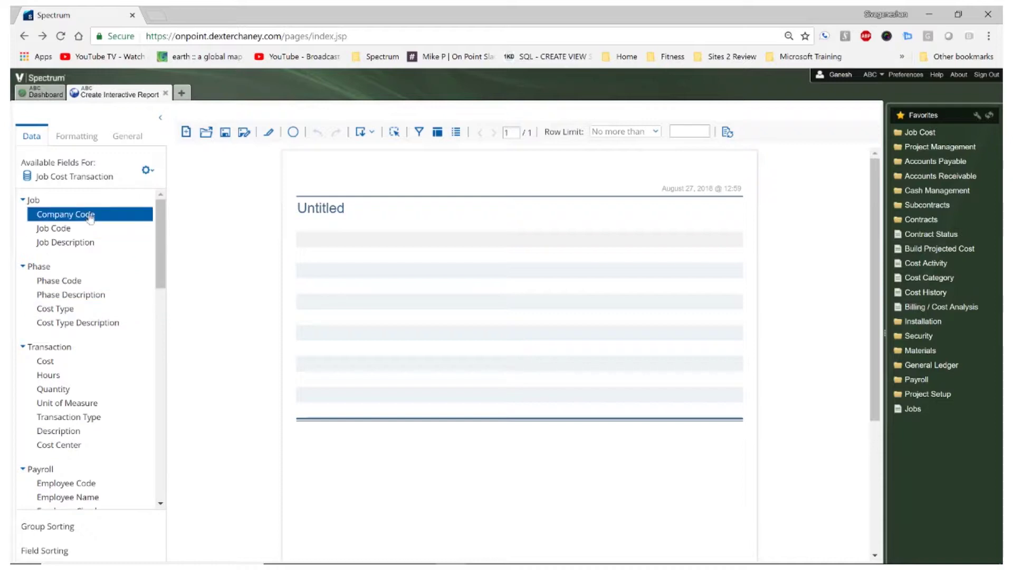
click(88, 217)
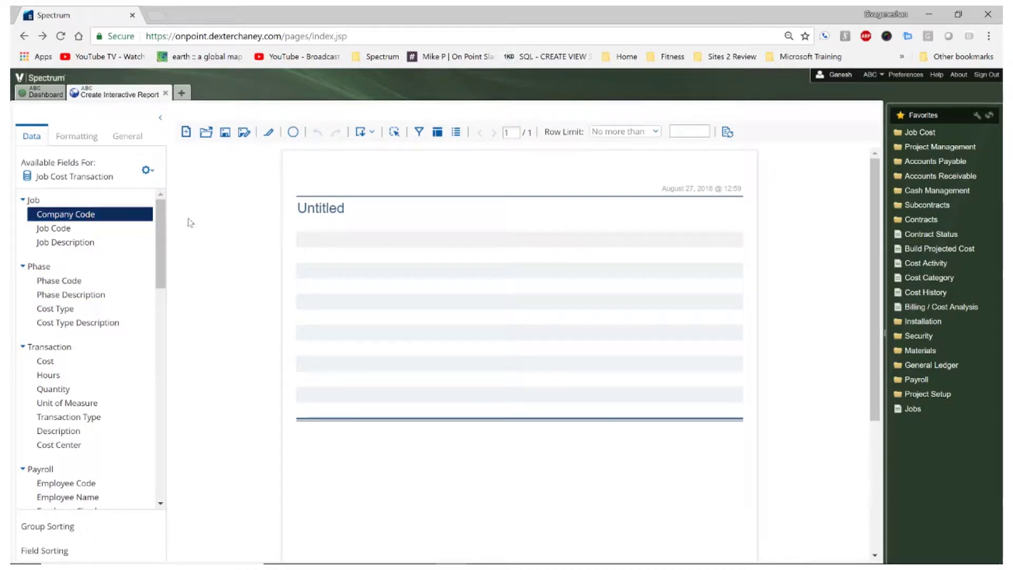
drag(190, 222, 303, 255)
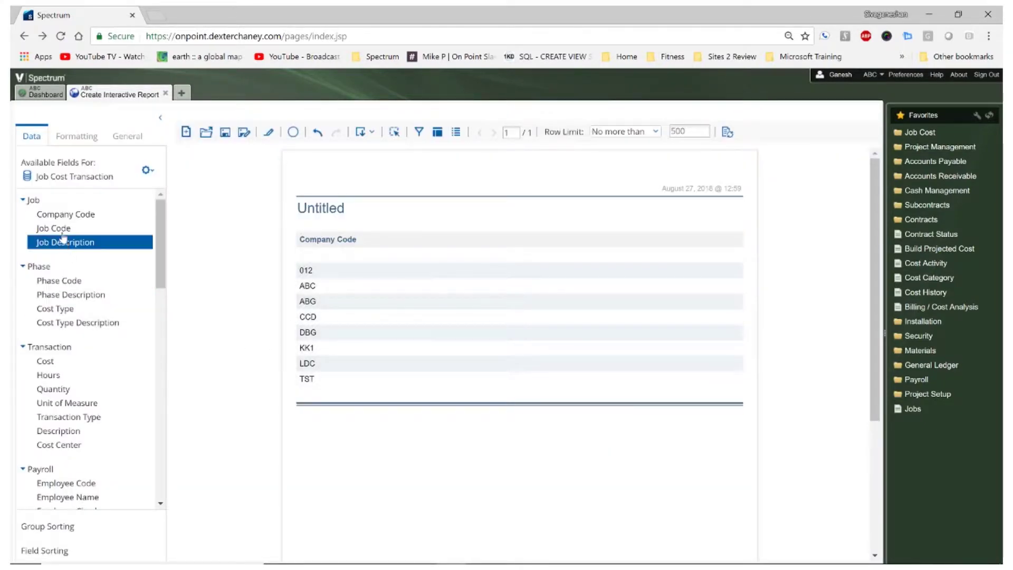
drag(55, 229, 616, 299)
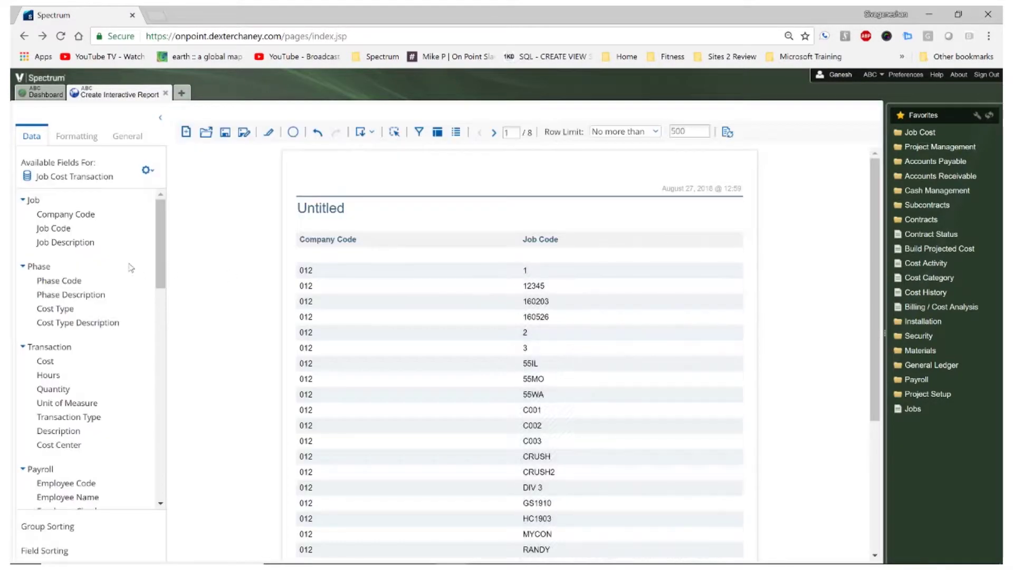
mouse_move(87, 244)
mouse_down()
mouse_move(369, 321)
mouse_move(659, 358)
mouse_up()
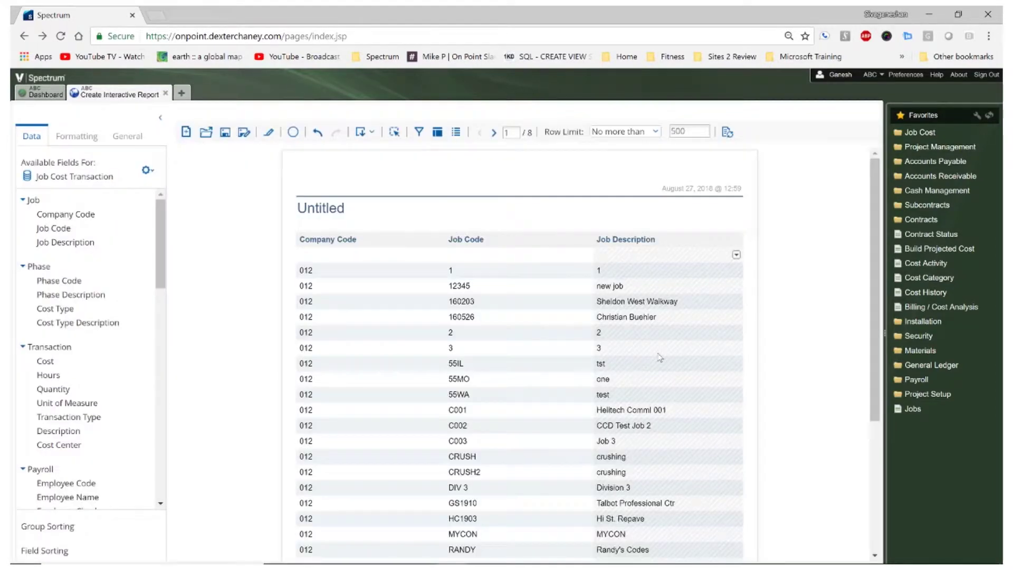
drag(91, 280, 370, 317)
Add Phase Code, Phase Description and Cost Type as report columns
mouse_move(637, 336)
mouse_down()
mouse_move(751, 351)
mouse_move(733, 356)
mouse_up()
click(98, 295)
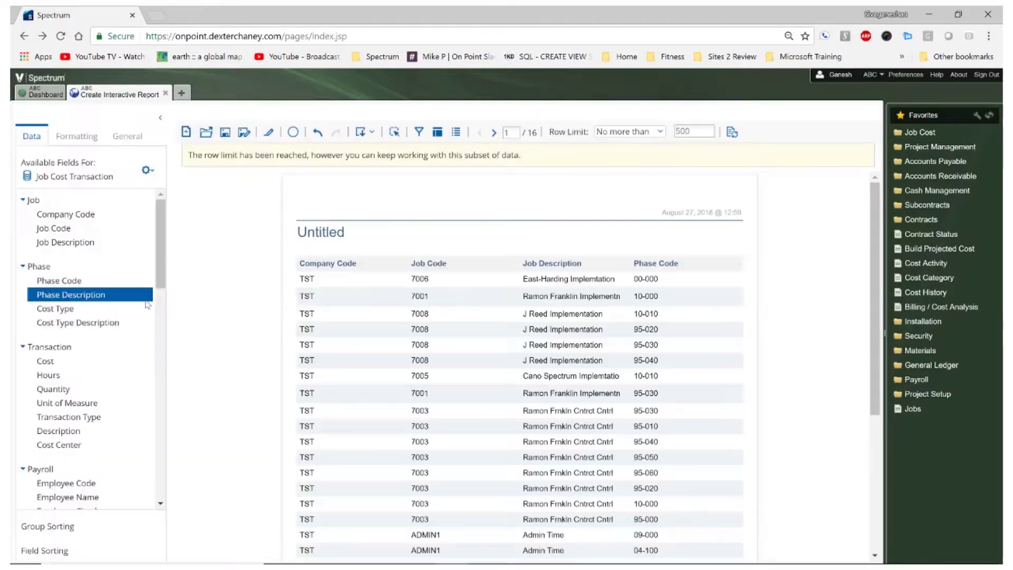
mouse_move(97, 299)
mouse_down()
mouse_move(103, 309)
mouse_move(716, 377)
mouse_up()
drag(64, 310, 717, 380)
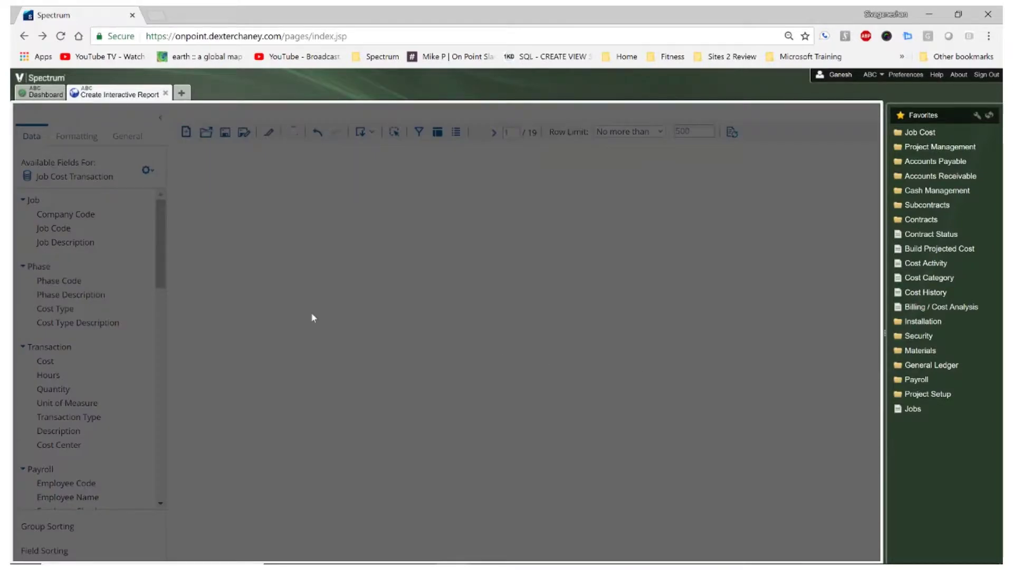
Append Cost Type Description and Cost as the final report columns
click(100, 324)
drag(100, 327, 656, 384)
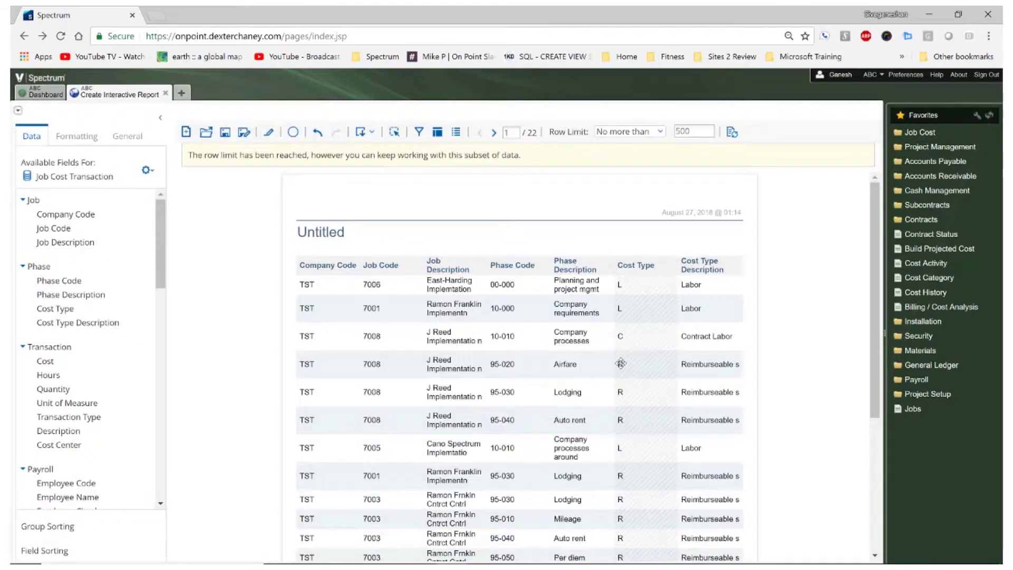
click(58, 361)
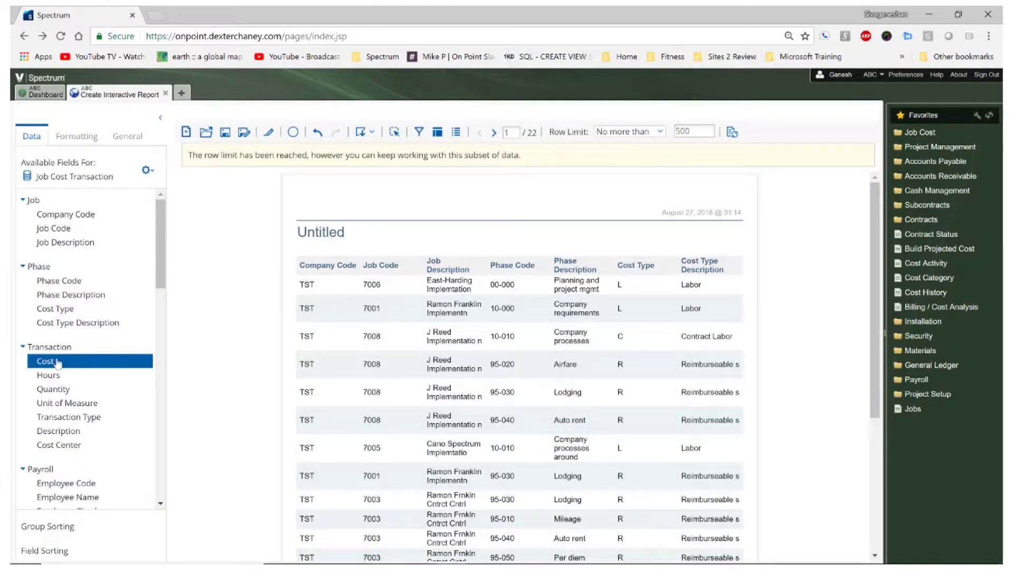
mouse_move(54, 364)
mouse_down()
mouse_move(315, 450)
mouse_move(727, 386)
mouse_move(747, 399)
mouse_up()
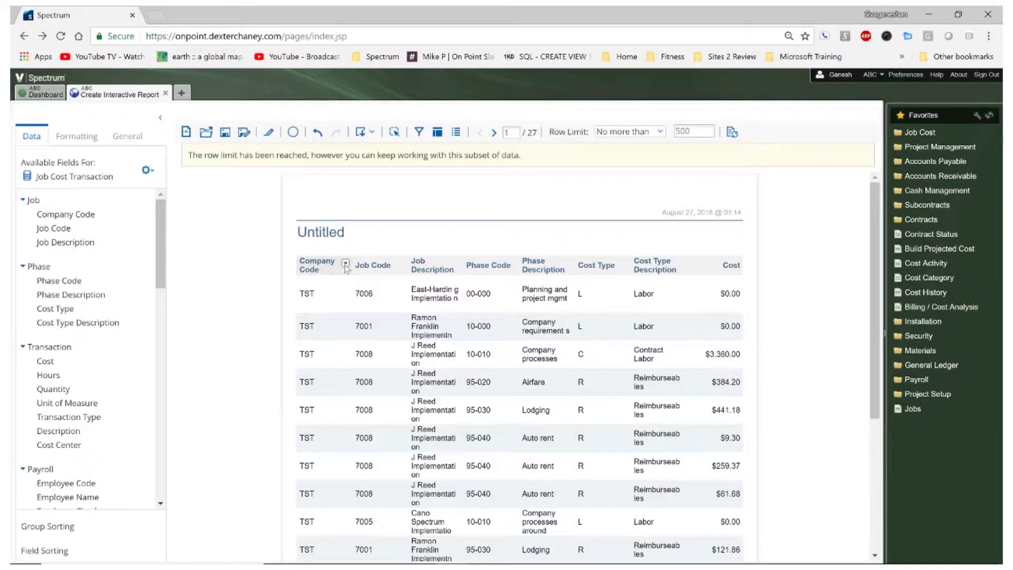
Filter the Company Code column to include only ABC, chosen from a list
click(346, 263)
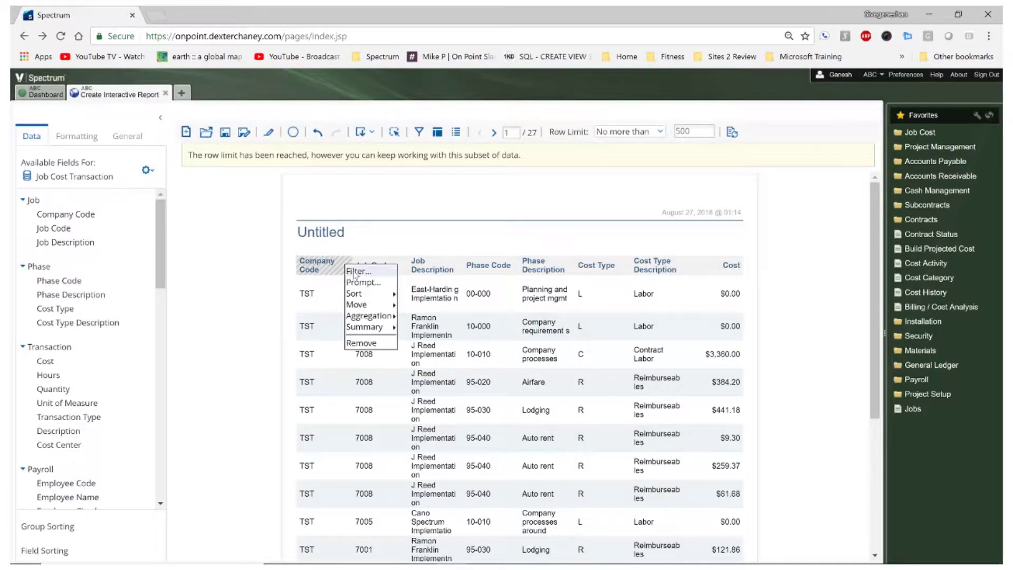
click(354, 272)
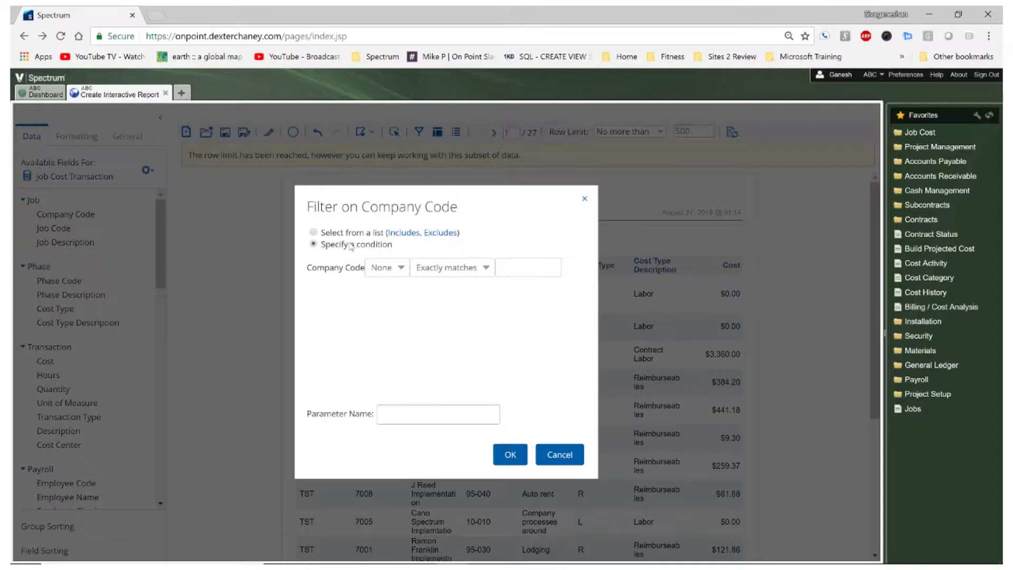
click(314, 233)
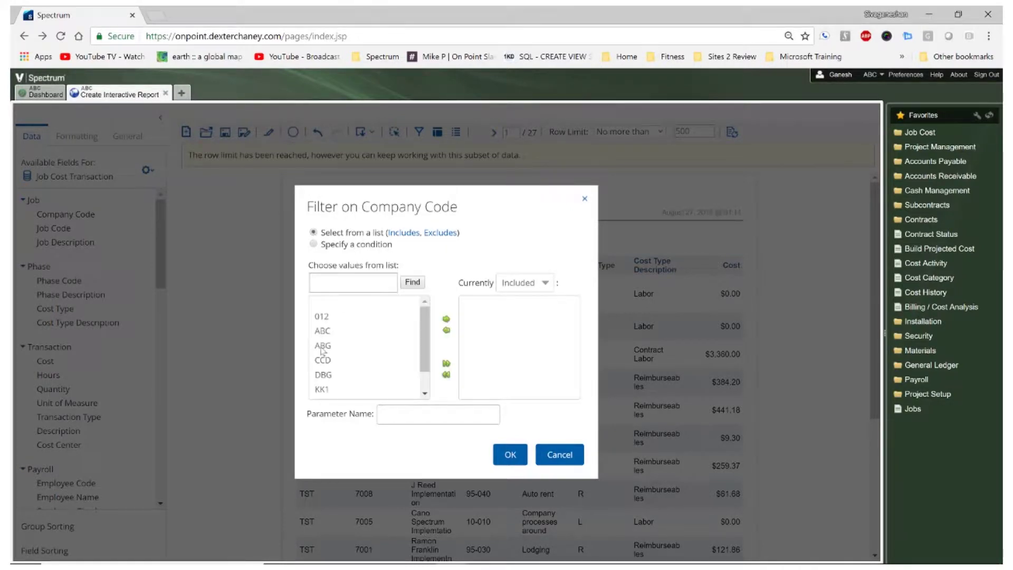
click(323, 332)
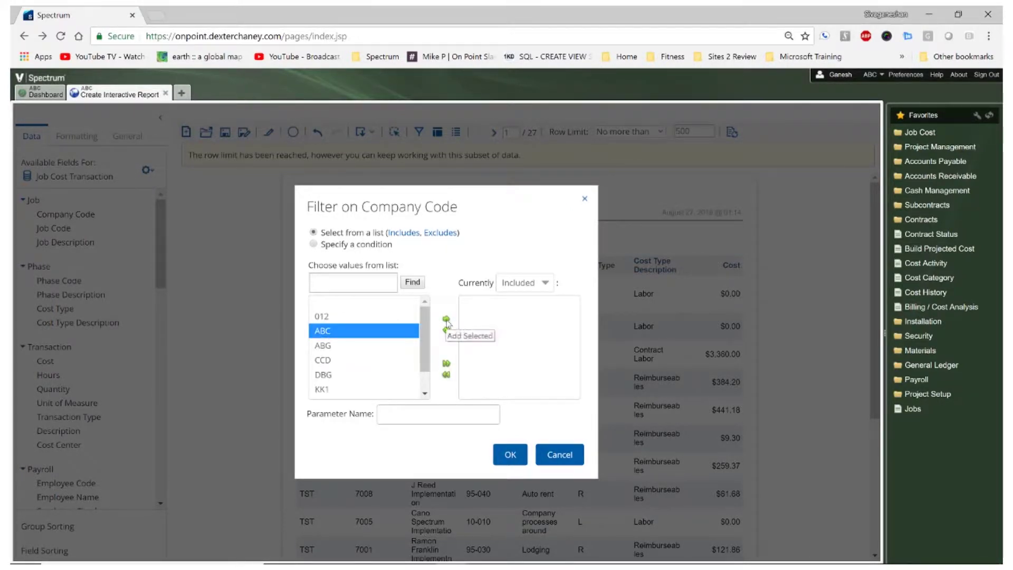
click(447, 320)
click(510, 458)
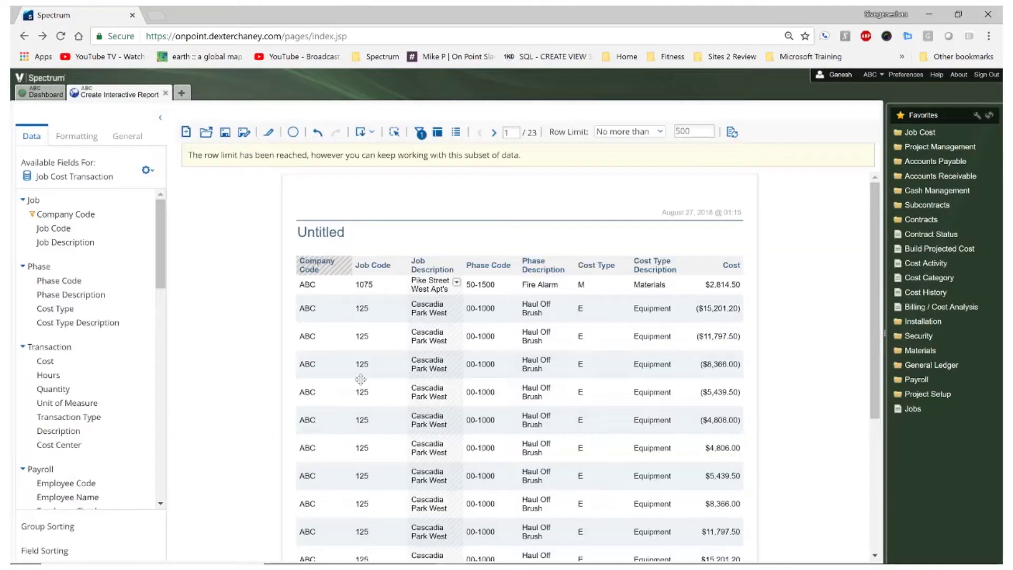
Group rows by Job Code, then Phase Code, then Cost Type, each ascending
mouse_move(311, 478)
mouse_down()
mouse_move(579, 473)
mouse_move(437, 392)
mouse_move(402, 284)
mouse_move(365, 258)
mouse_up()
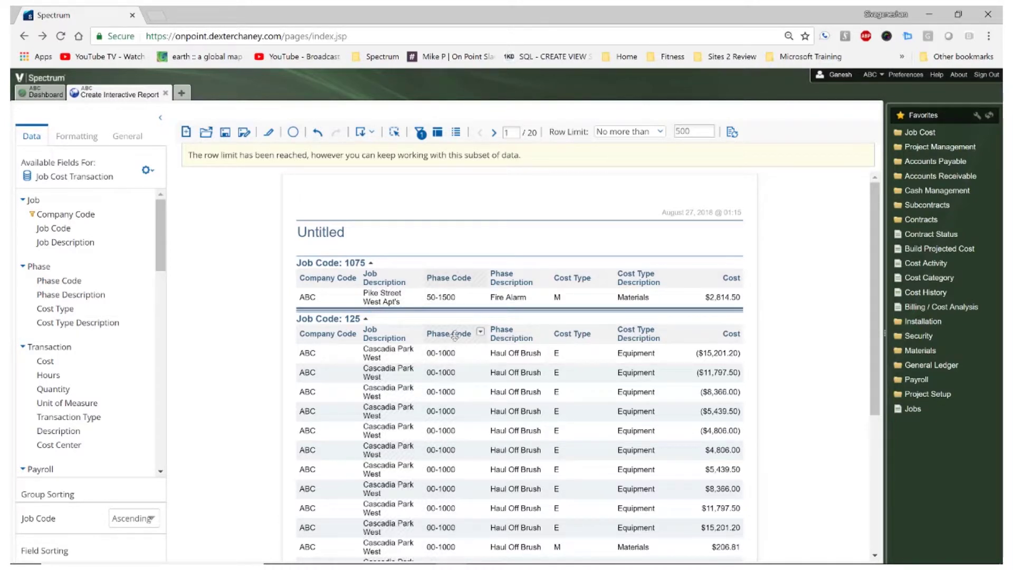
drag(447, 330, 344, 270)
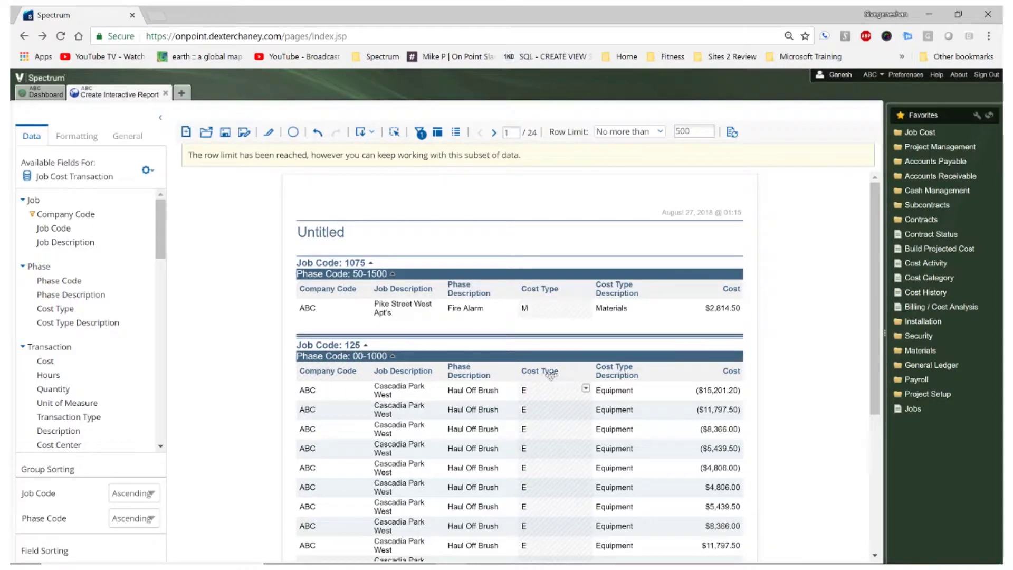
drag(547, 372, 342, 340)
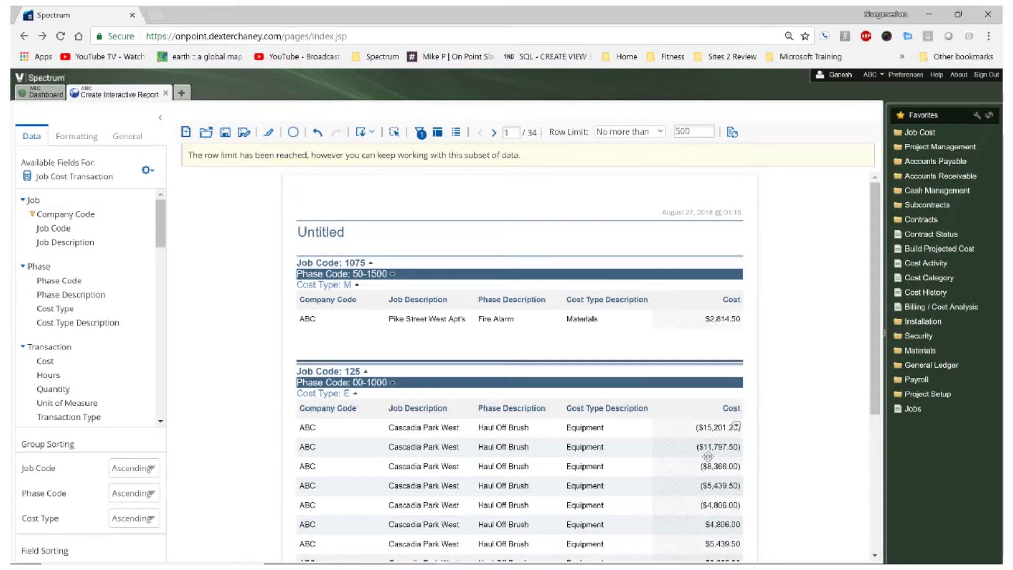
Give the Cost column a Sum summary, adding subtotals per cost type, phase and job
scroll(707, 456, down, 3)
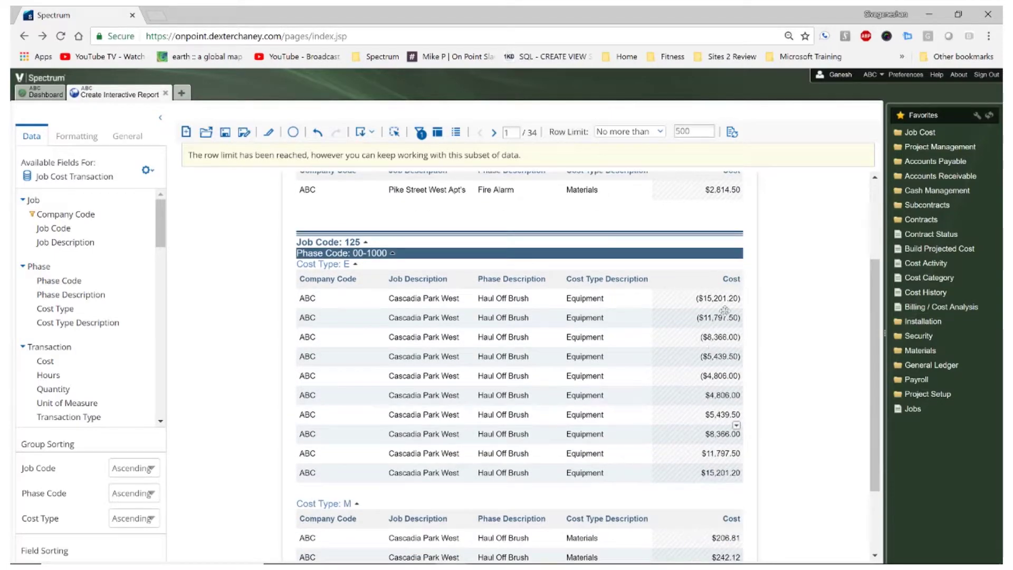
scroll(733, 322, up, 3)
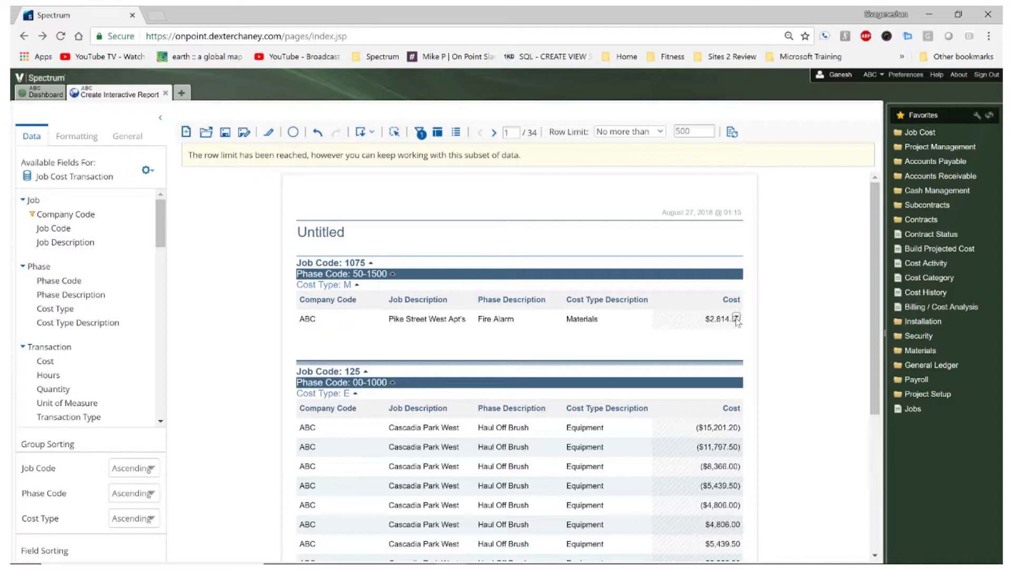
click(736, 318)
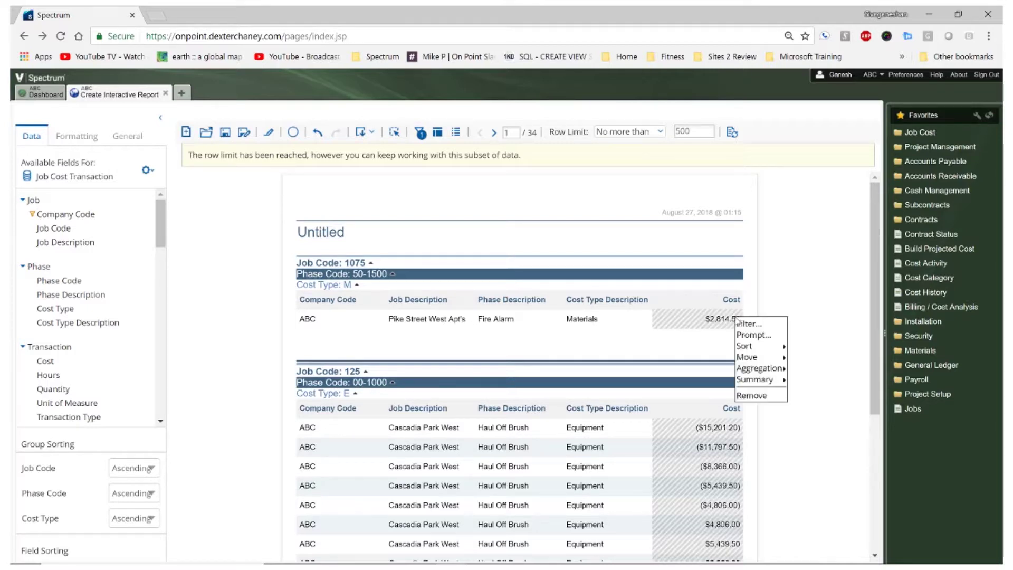
mouse_move(742, 380)
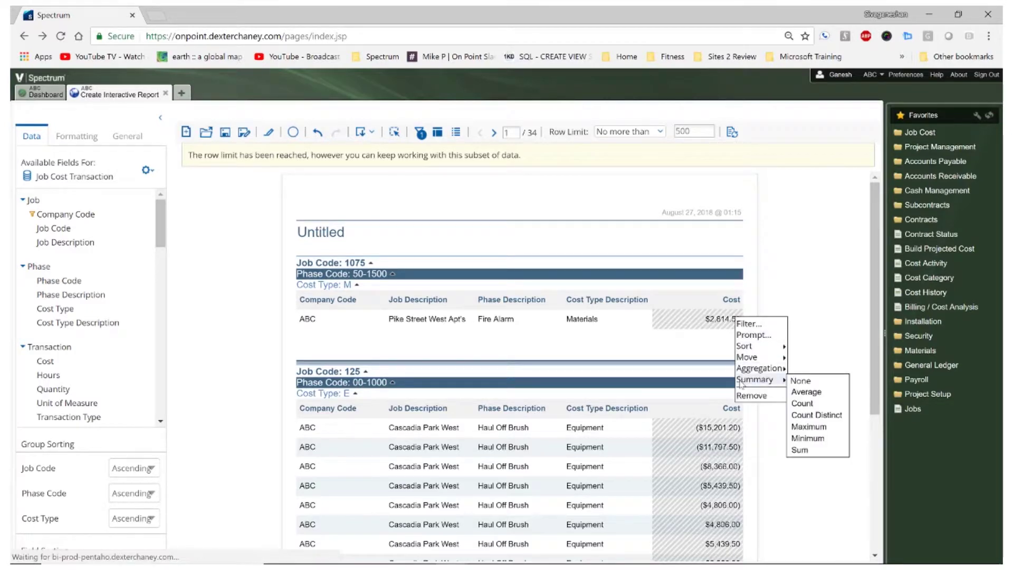
click(807, 450)
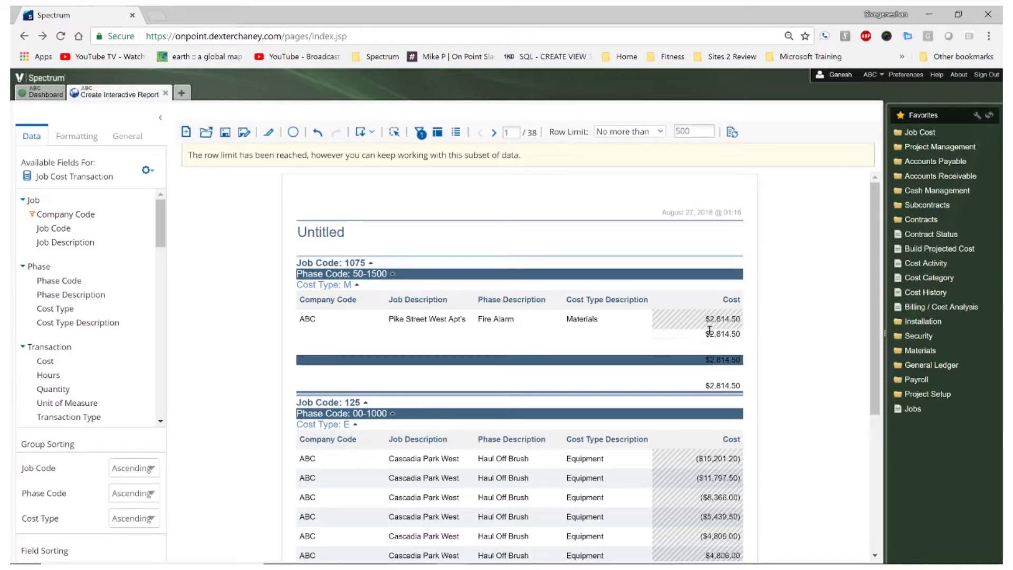
scroll(713, 384, down, 4)
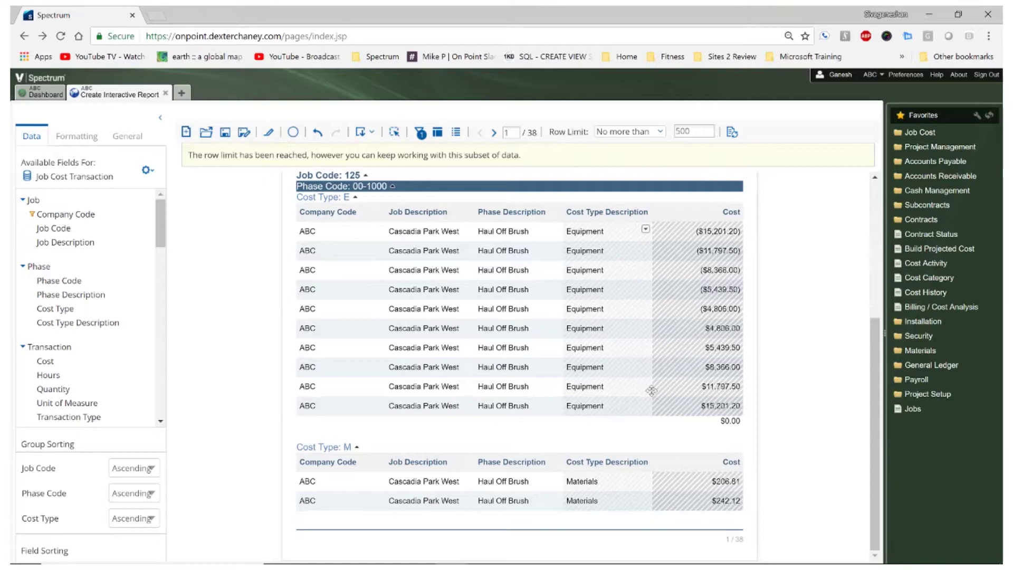
scroll(630, 382, up, 5)
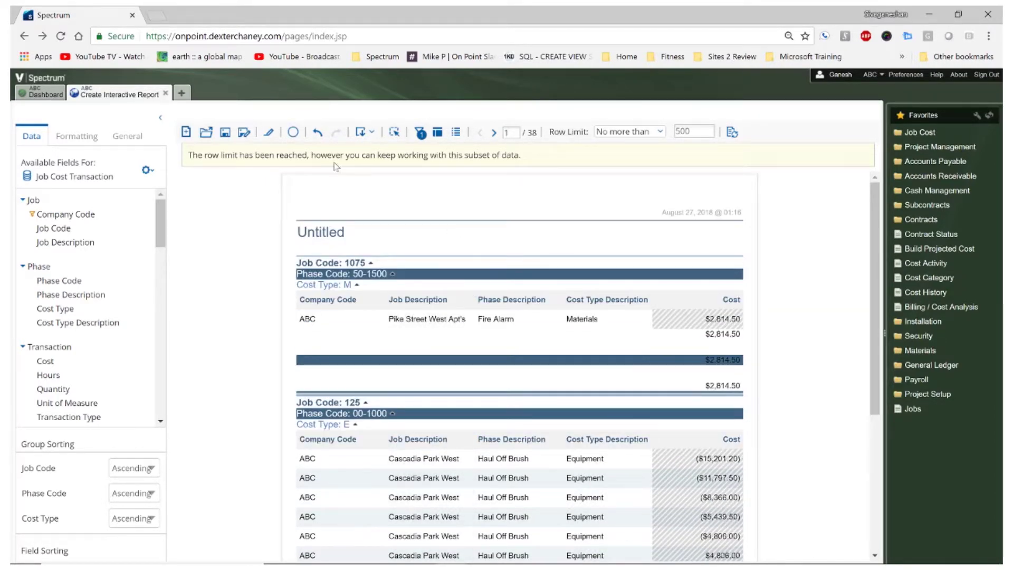
Save the report as 'JC transaction by cost type' in the user's folder under Home
click(244, 132)
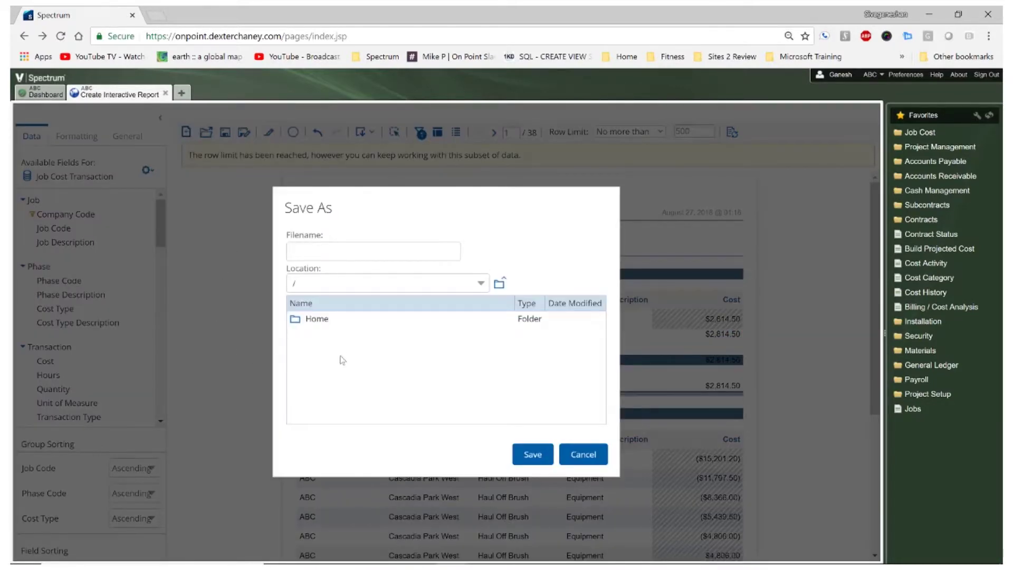
double_click(317, 320)
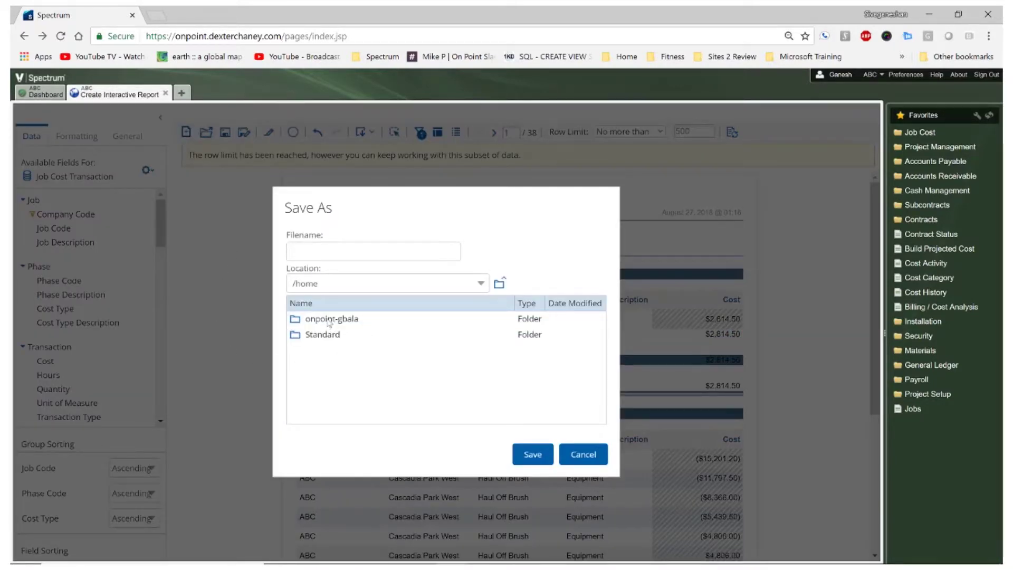
double_click(328, 320)
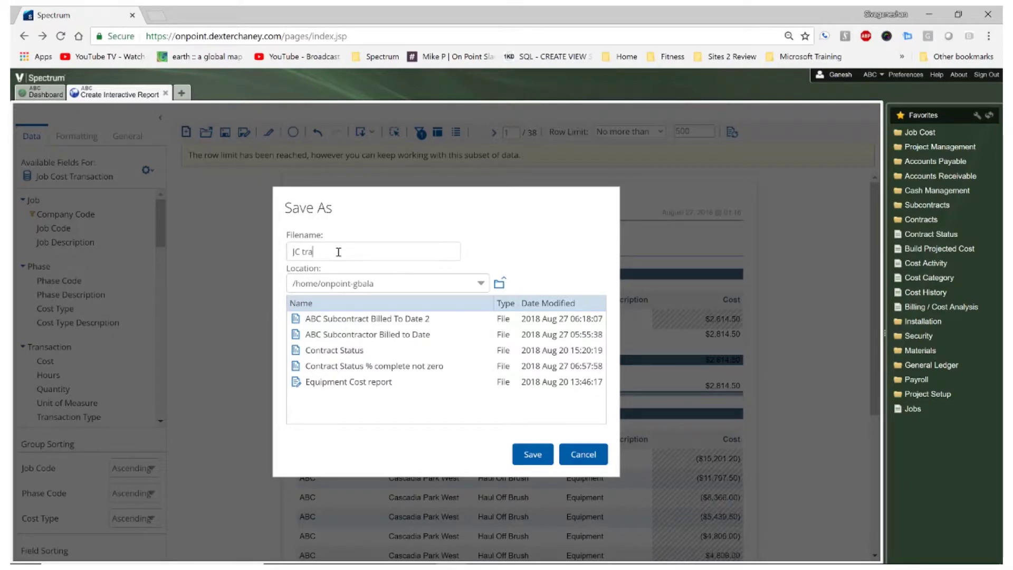
click(339, 252)
text(JC transaction by cost type)
click(532, 454)
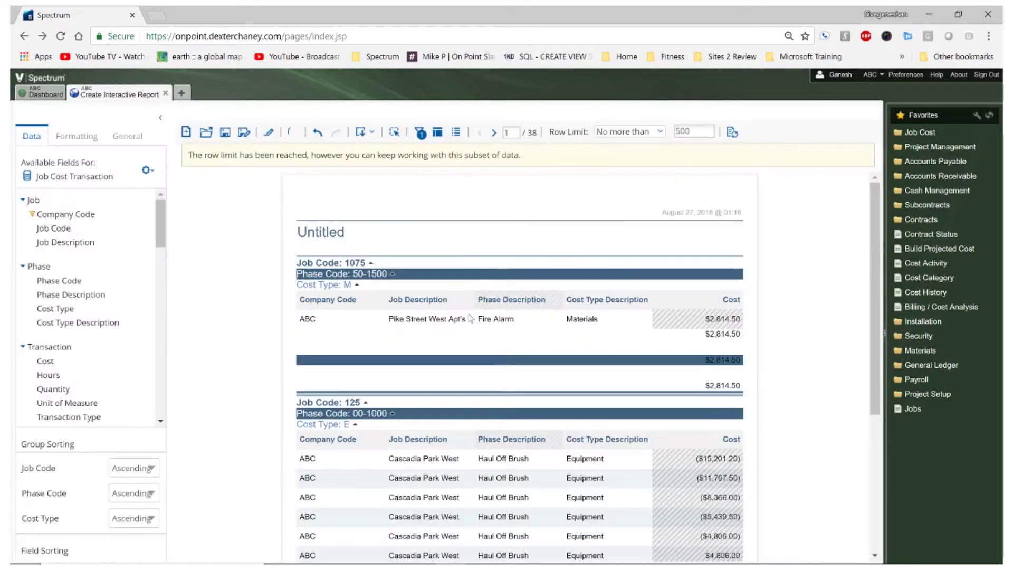
Retitle the report 'JC transaction by cost type', correcting a typo along the way
click(351, 234)
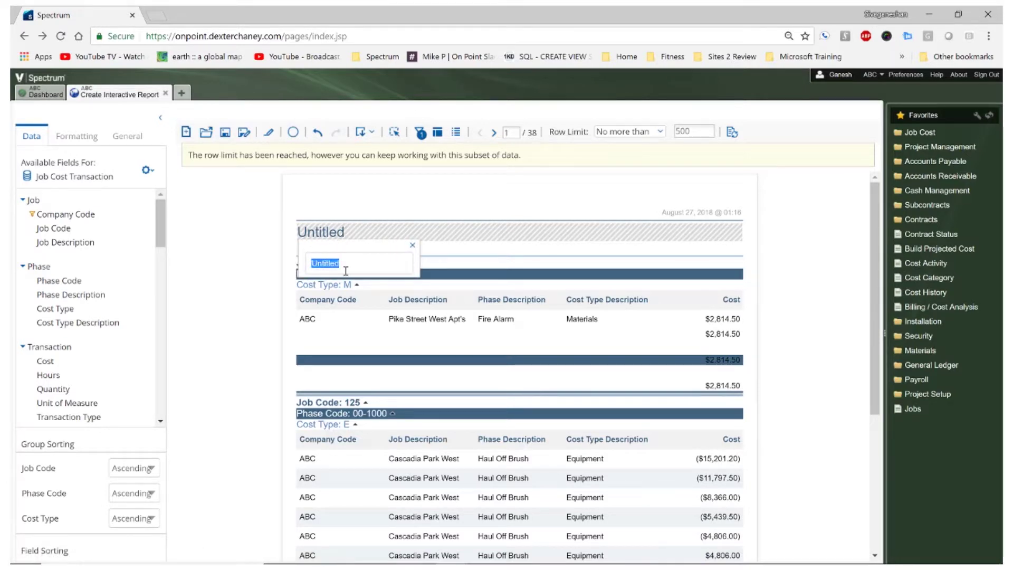
text(JC trasaction)
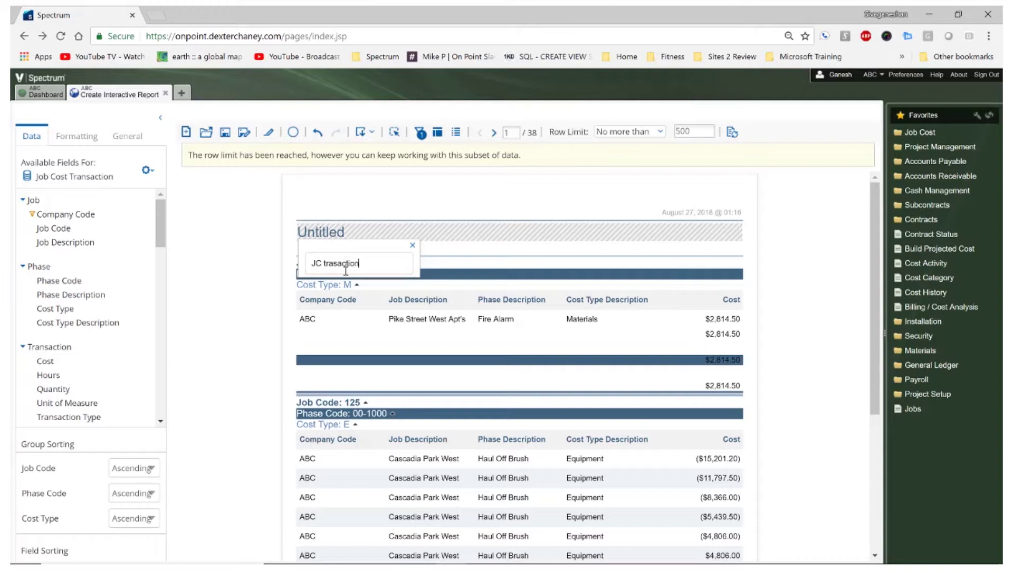
key(BackSpace)
key(BackSpace)
key(BackSpace)
key(BackSpace)
key(BackSpace)
key(BackSpace)
key(BackSpace)
text(nsa)
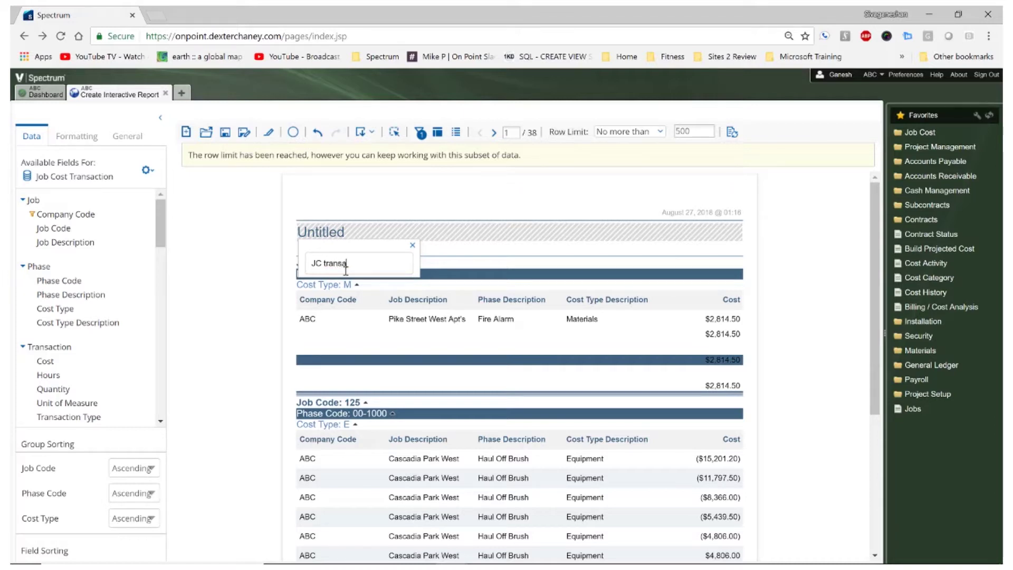
text(ction )
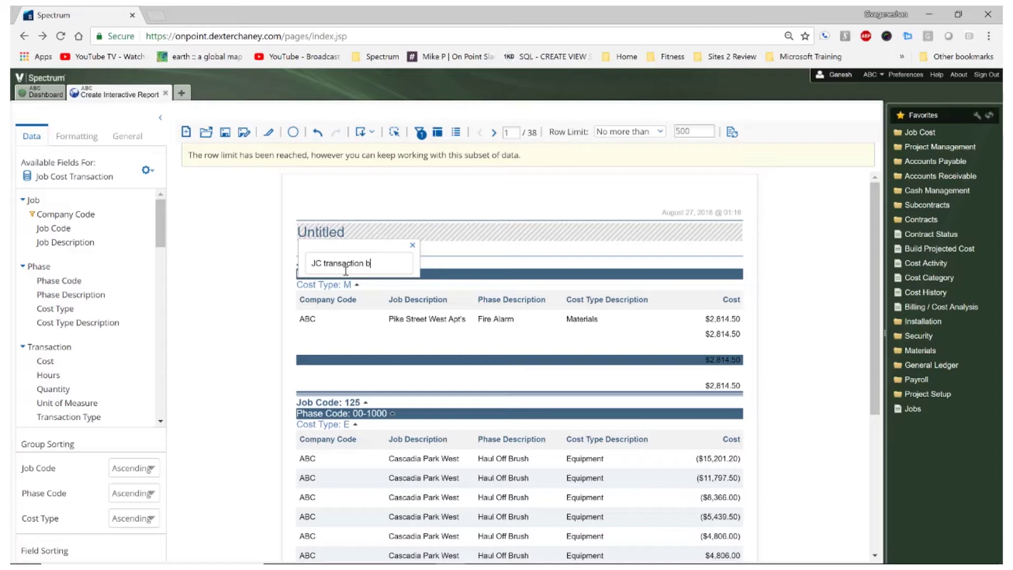
text(by cost type)
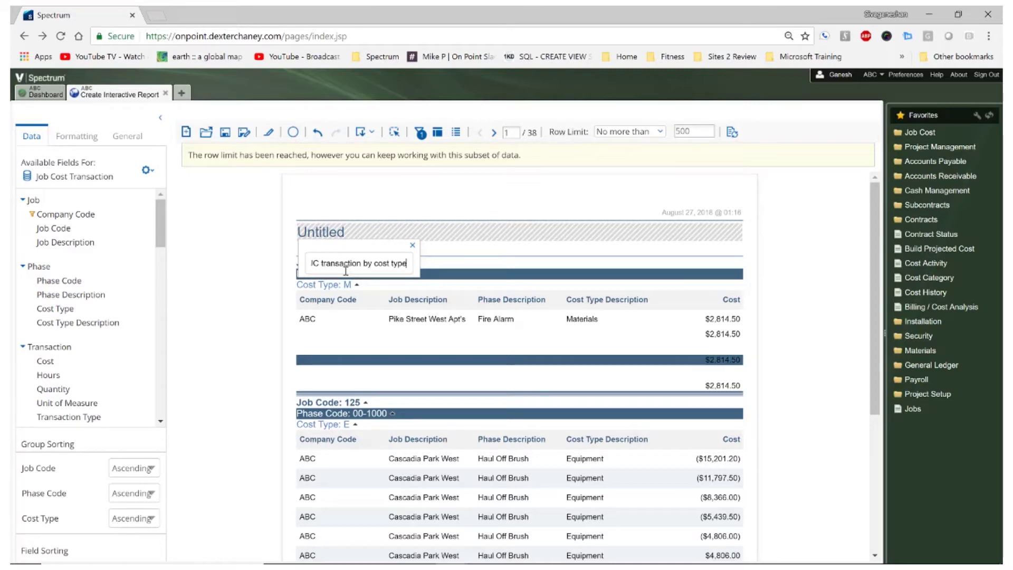
key(Return)
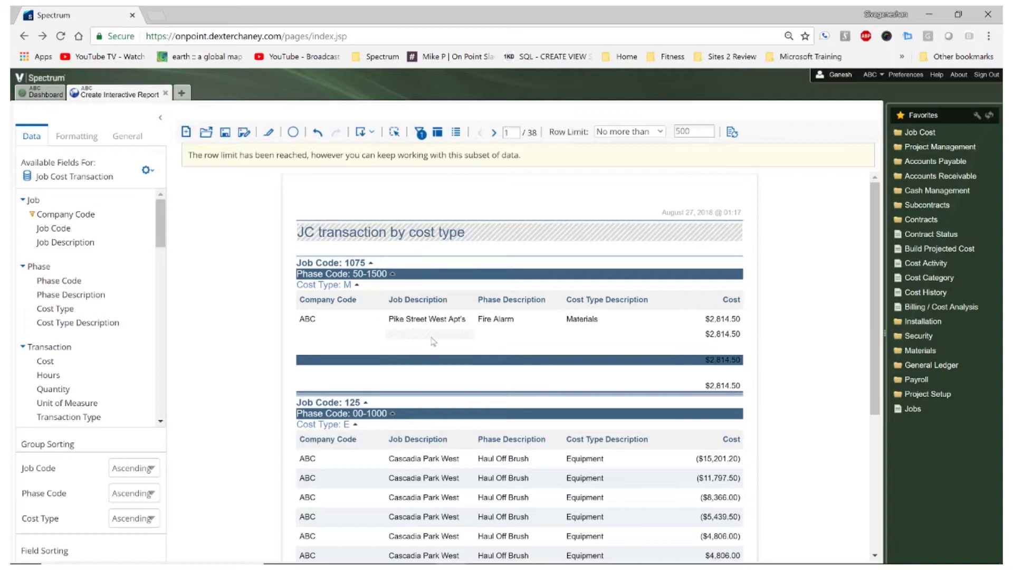
Export the report to PDF, scroll through the 50-page result, and return to the Spectrum tab
click(372, 135)
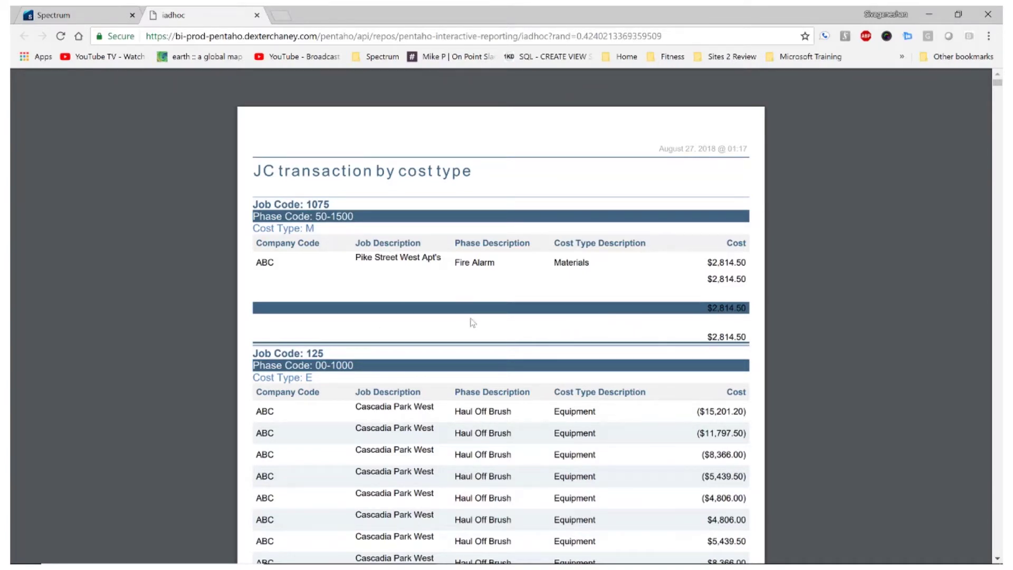
scroll(473, 323, down, 8)
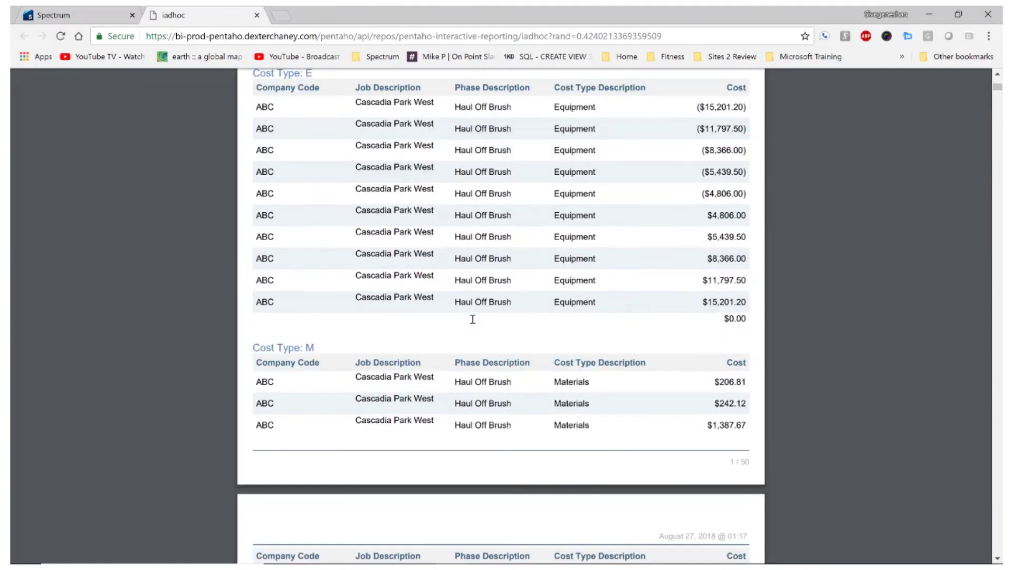
scroll(473, 323, up, 8)
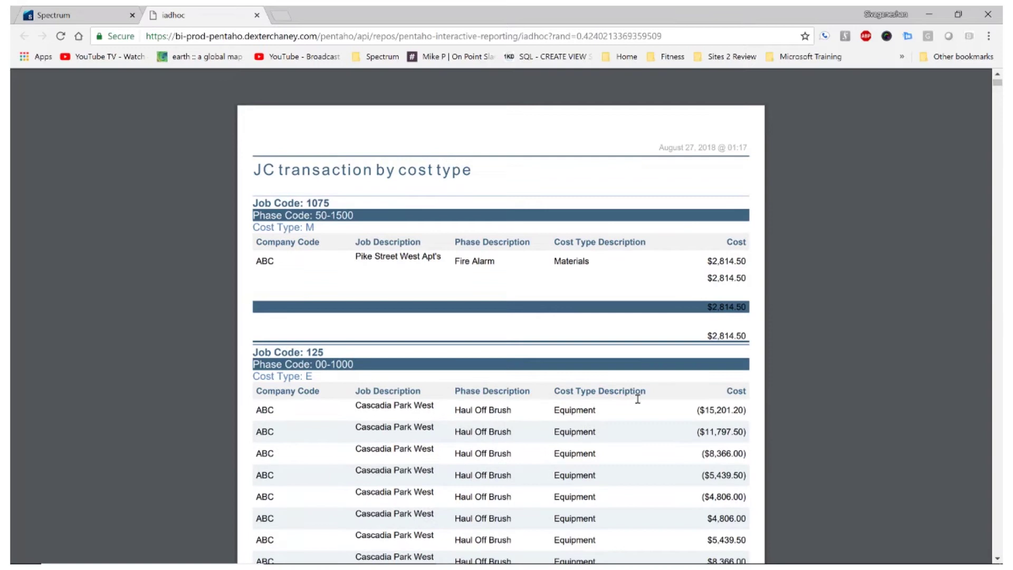
scroll(638, 400, down, 3)
scroll(639, 402, up, 3)
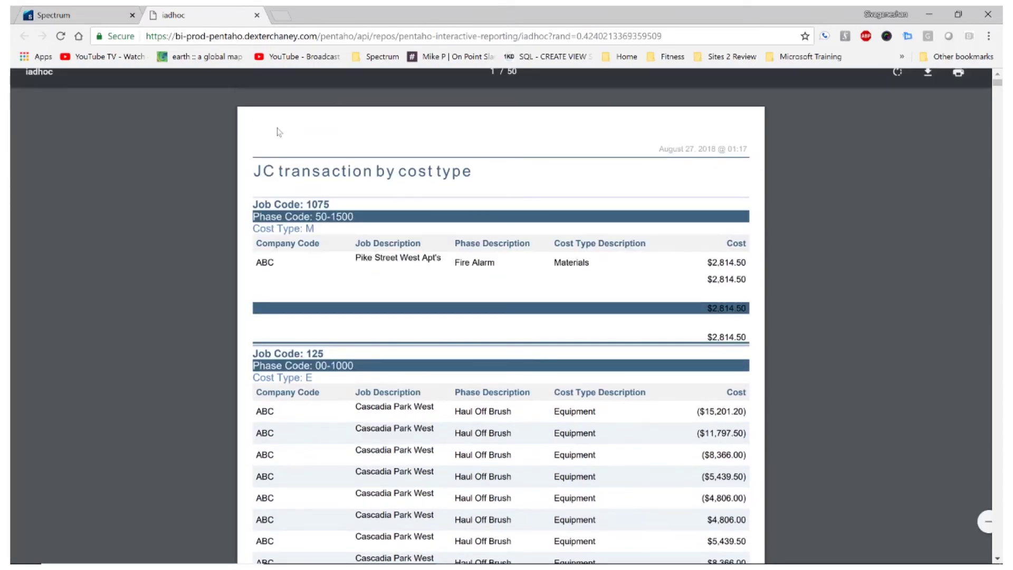
click(92, 16)
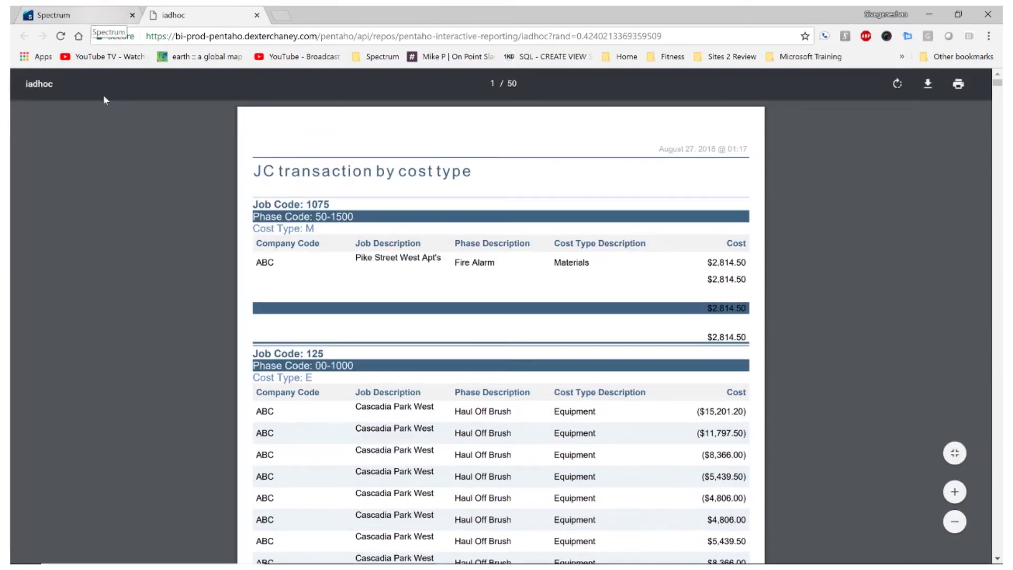